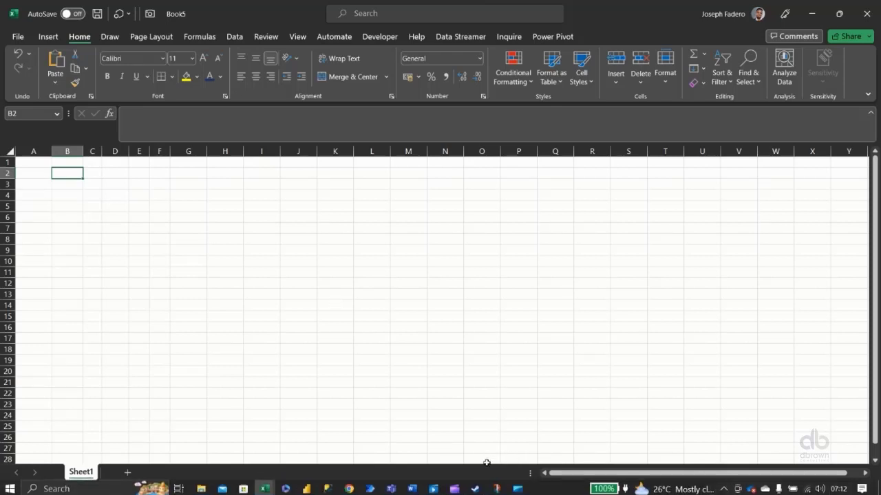
Switch to Snip & Sketch and examine the captured table with the name, rank, gender and year columns.
mouse_move(496, 487)
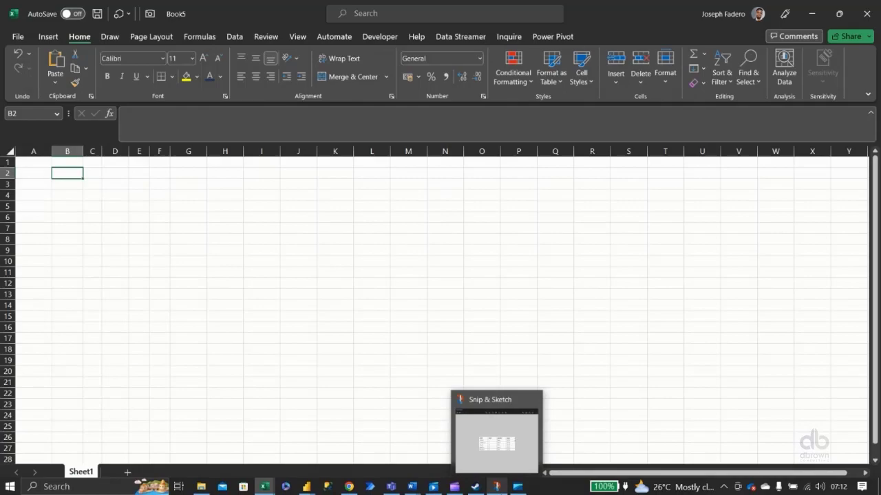
click(506, 428)
click(506, 428)
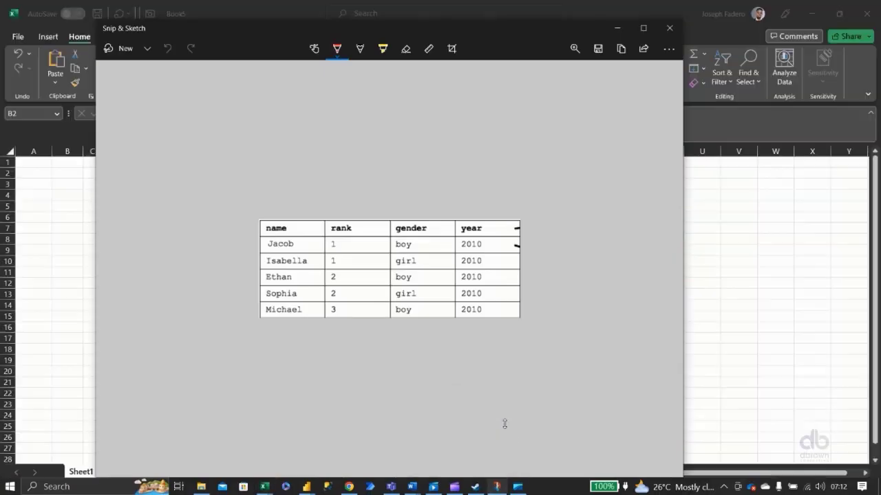
scroll(245, 165, up, 3)
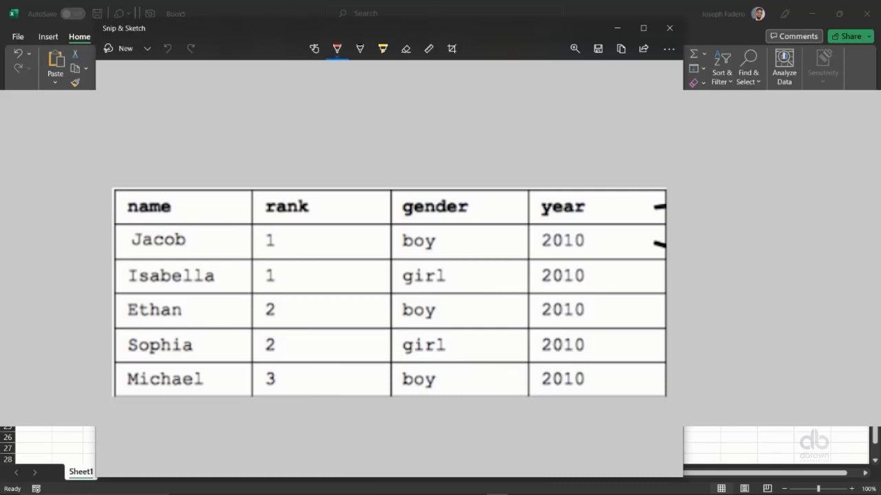
Return to Excel and import the Excel Testing PNG from the Downloads folder as data from a picture.
key(alt+Tab)
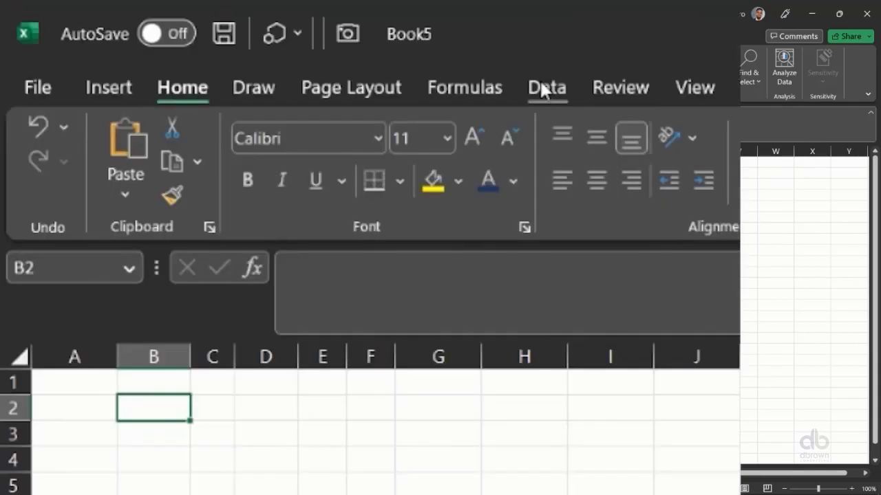
click(542, 90)
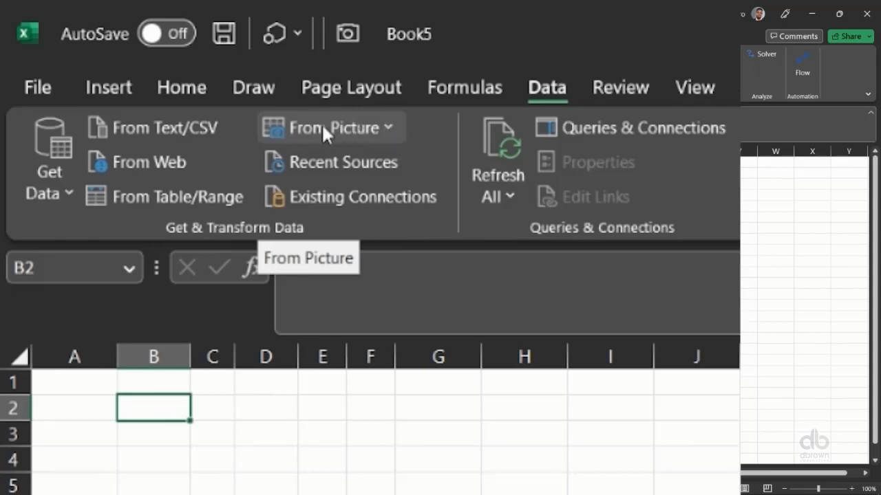
click(389, 128)
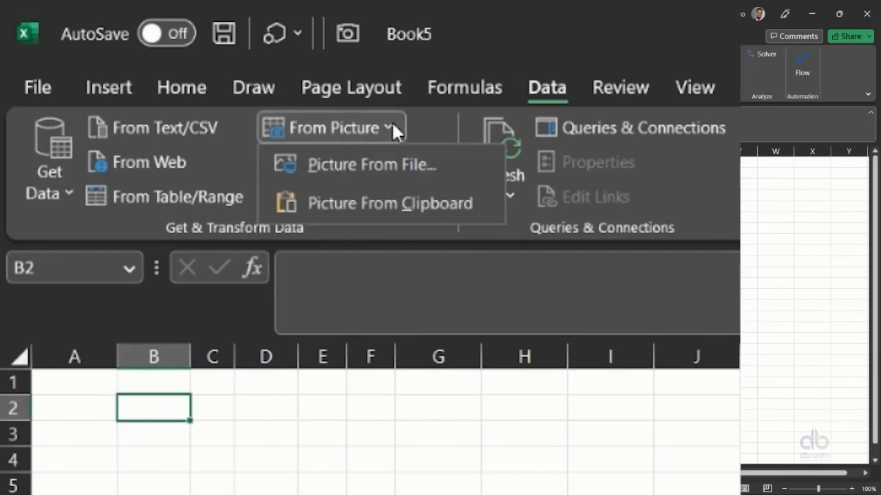
click(336, 165)
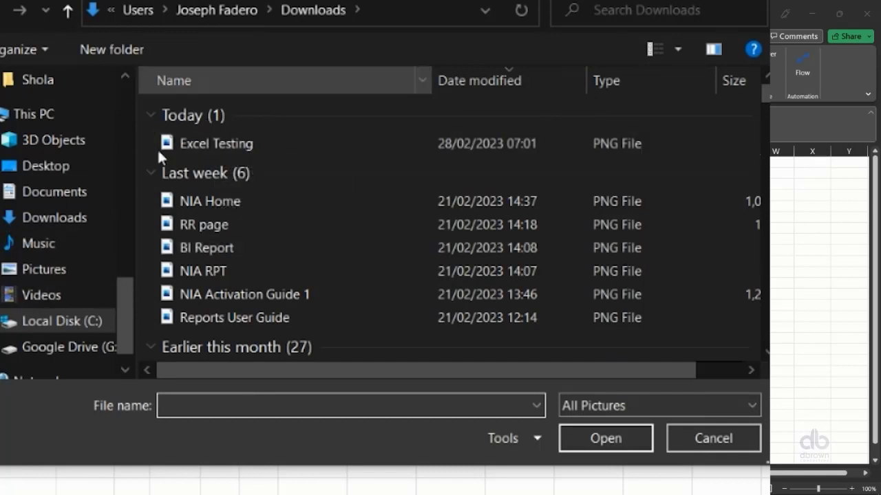
click(243, 146)
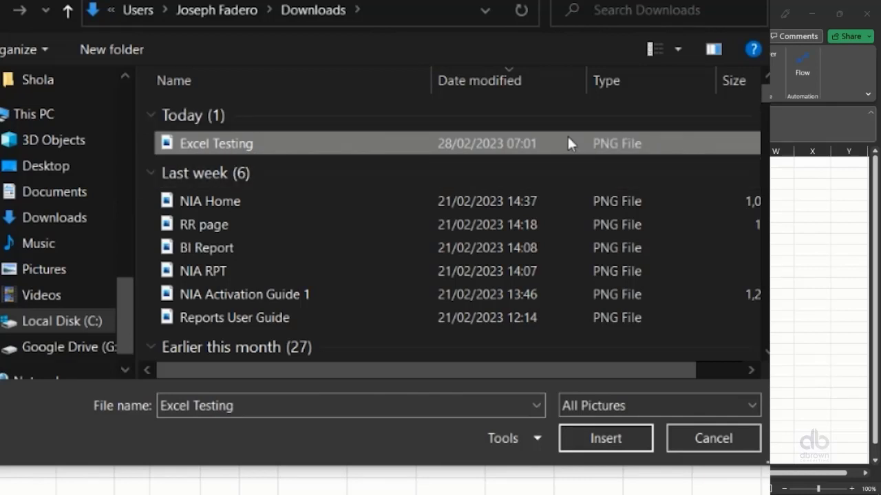
click(578, 444)
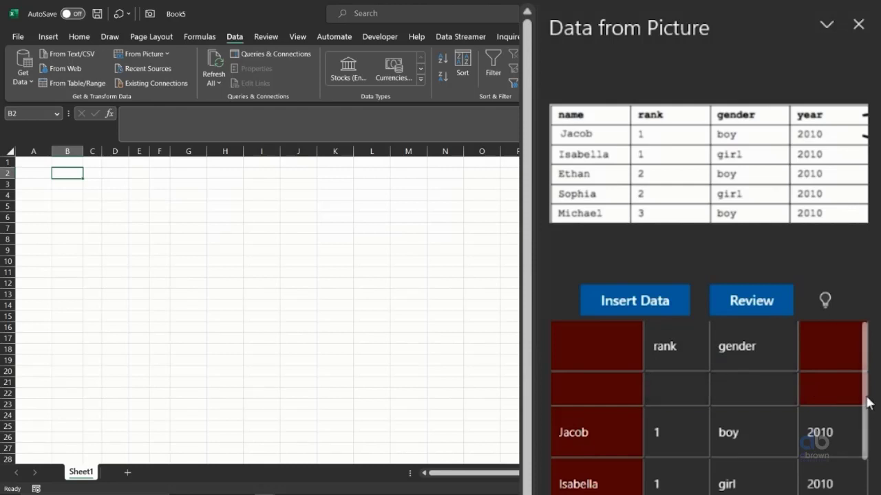
Check the extracted data and start reviewing the flagged cells, filling in the missing headers Name and Year.
scroll(868, 404, down, 3)
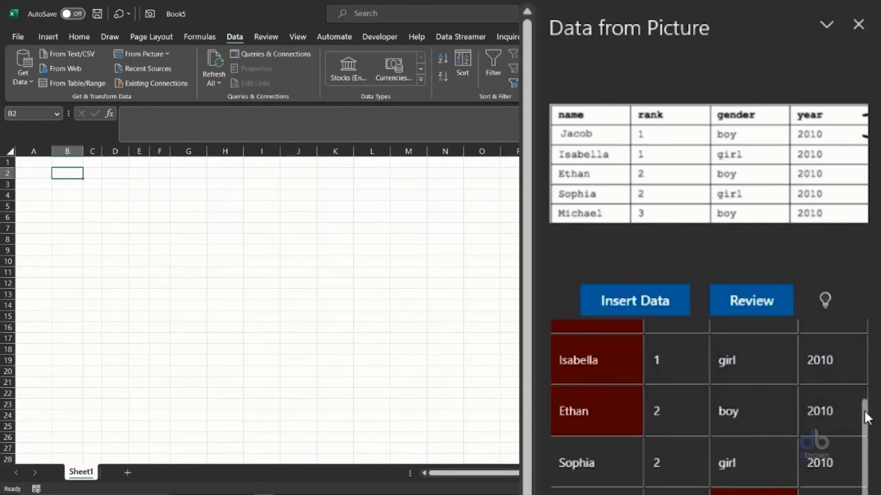
drag(866, 413, 866, 333)
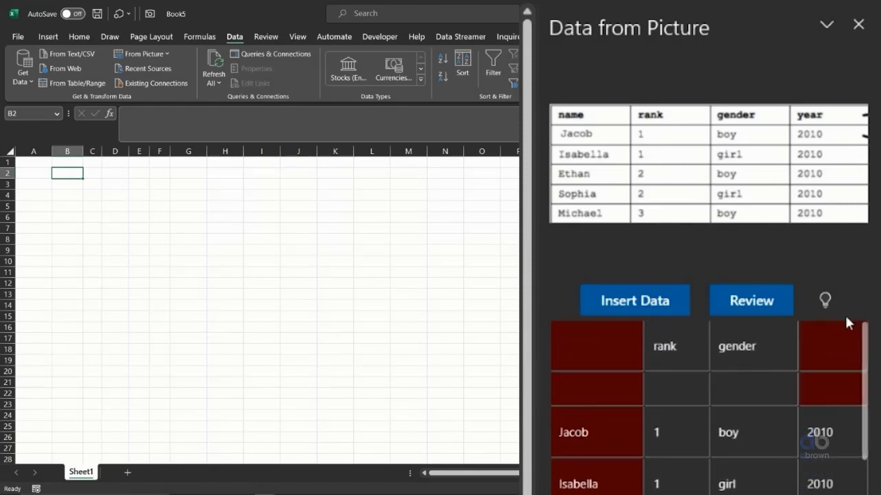
mouse_move(587, 337)
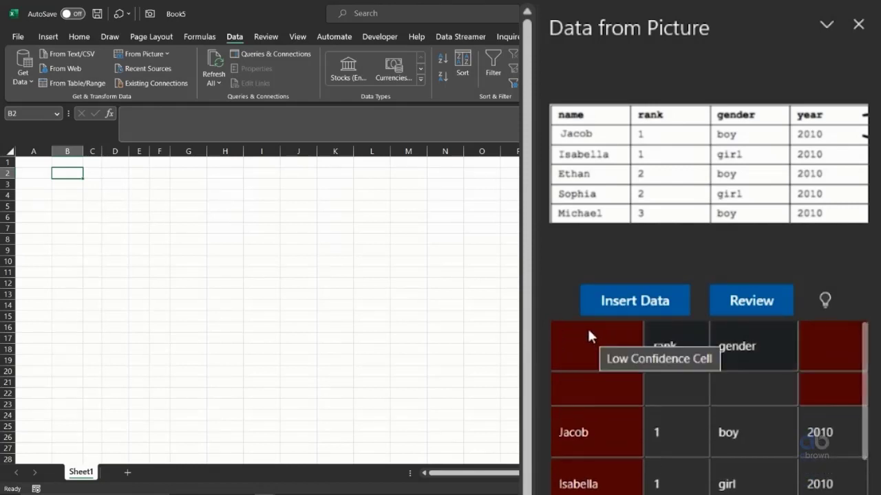
click(745, 304)
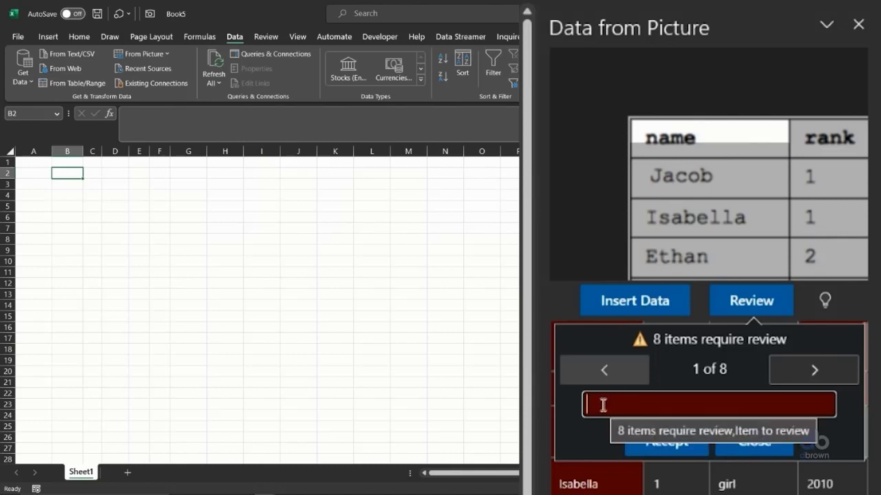
text(Name)
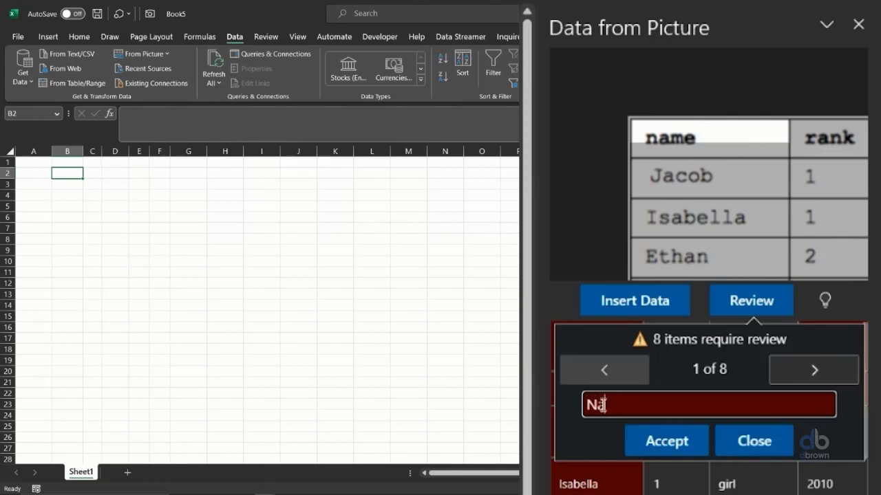
click(667, 444)
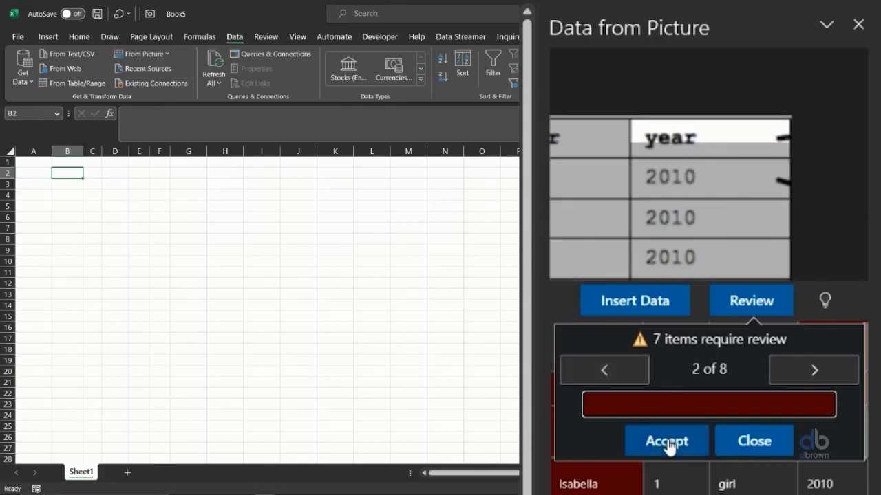
text(Year)
click(668, 444)
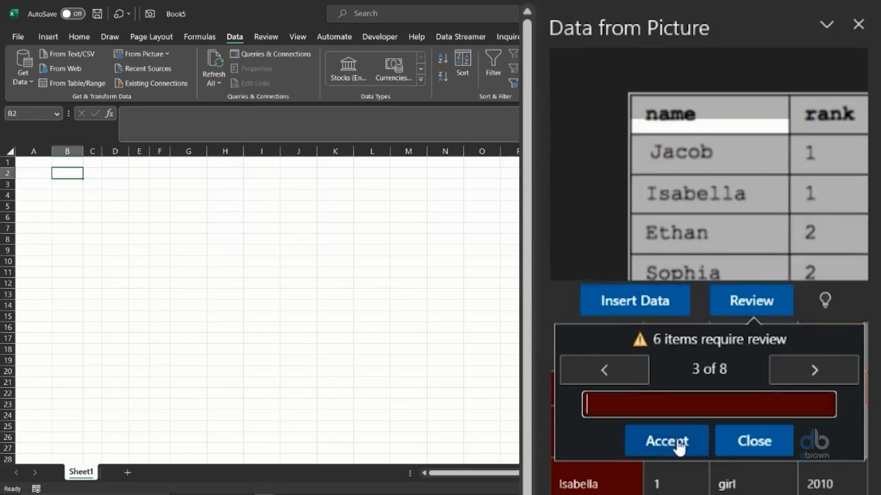
Accept all remaining flagged cells in the picture data review as they are.
click(674, 445)
click(678, 446)
click(678, 447)
click(678, 446)
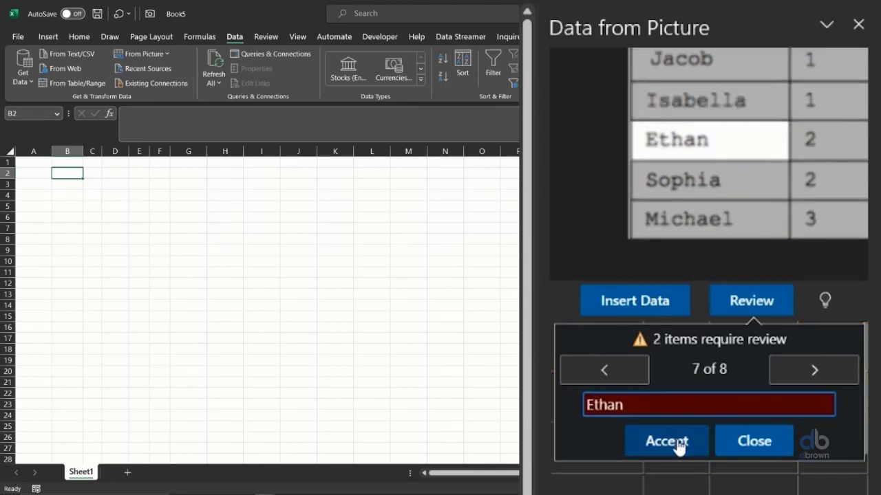
click(678, 446)
click(678, 446)
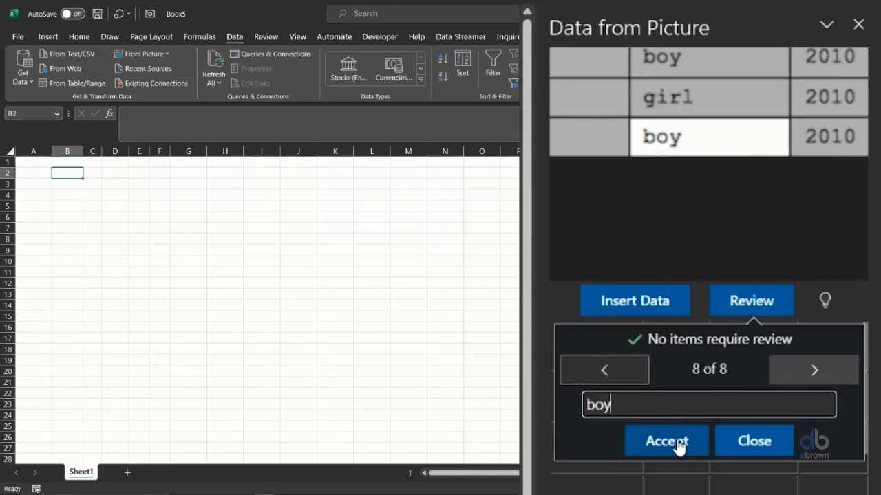
click(678, 447)
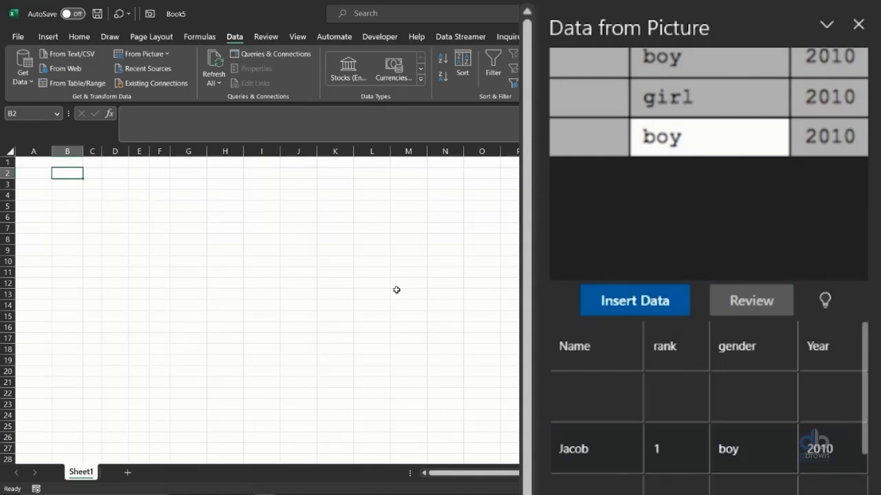
Insert the reviewed picture data into the sheet at cell B2 and delete the empty row 3.
click(616, 304)
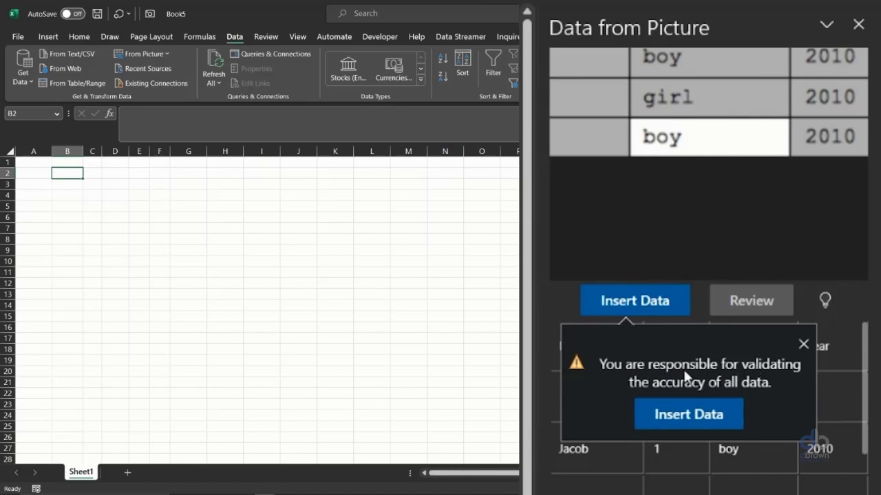
click(666, 423)
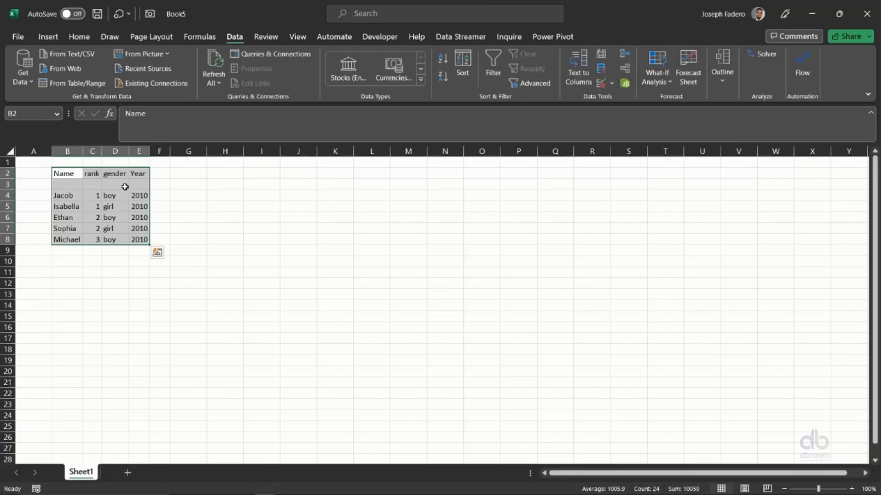
click(6, 184)
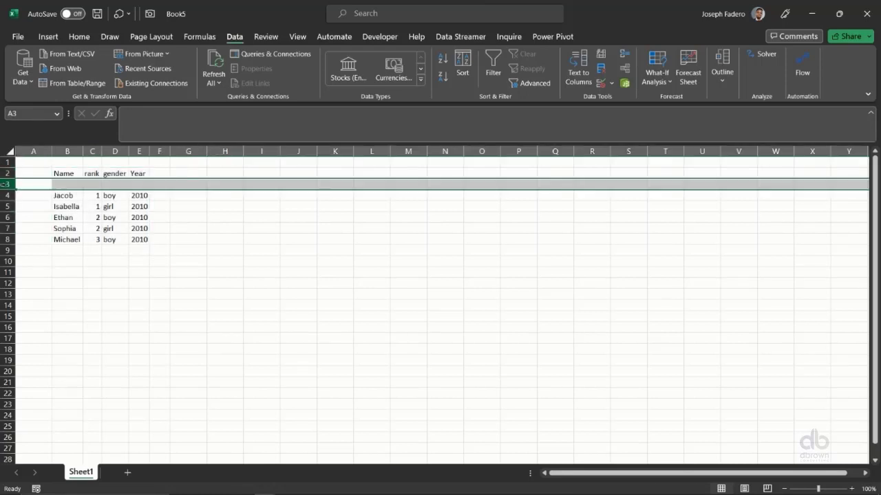
key(ctrl+minus)
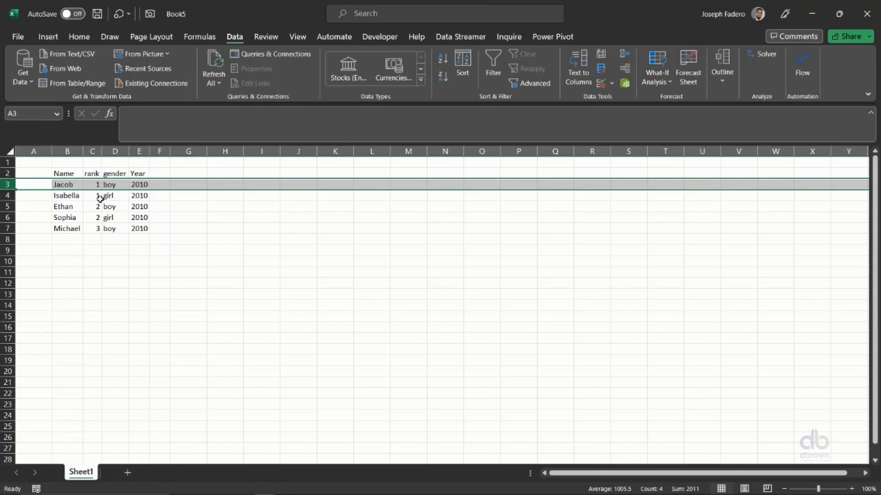
Examine the imported table cell by cell across its name, rank, gender and year columns, ending at the Name header.
click(64, 193)
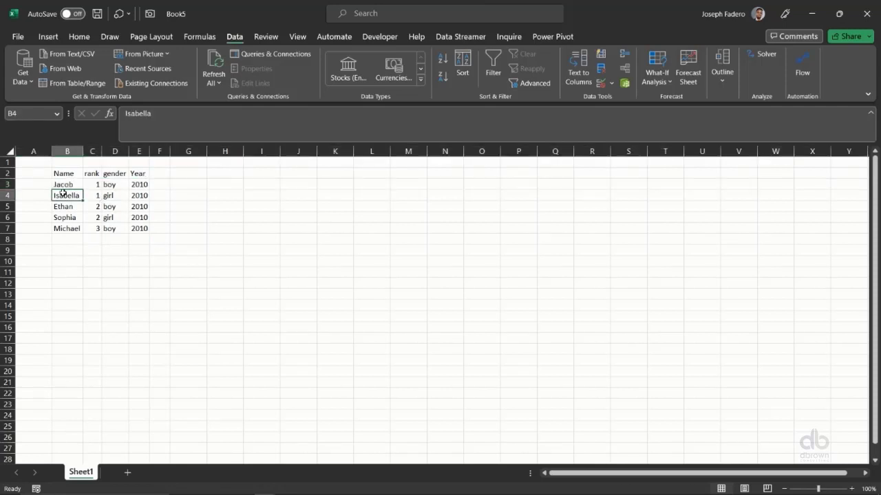
key(Right)
key(Right)
key(Down)
key(Down)
key(Down)
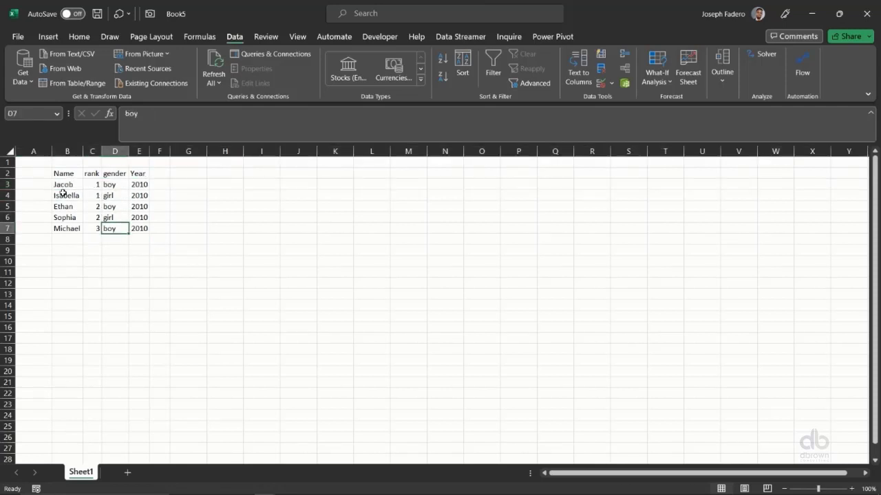
key(Right)
key(Up)
key(Up)
key(Up)
key(Up)
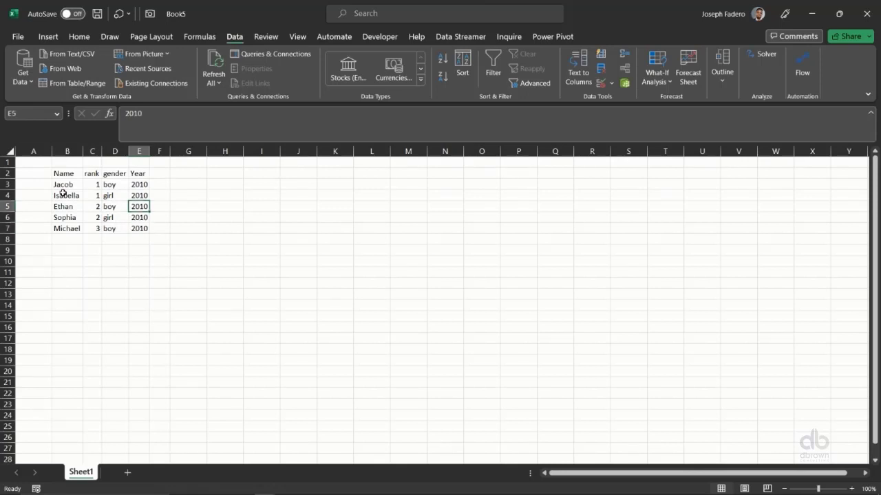
key(Left)
key(Left)
key(Left)
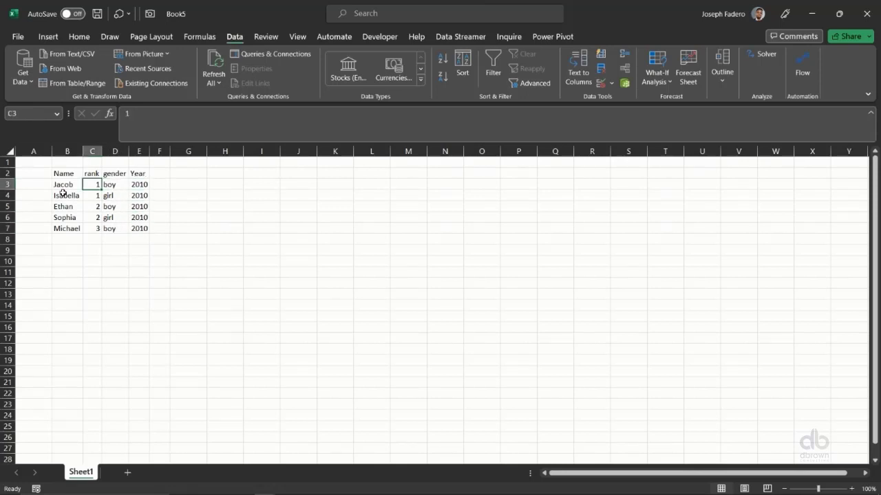
key(Down)
key(Down)
key(Down)
key(Down)
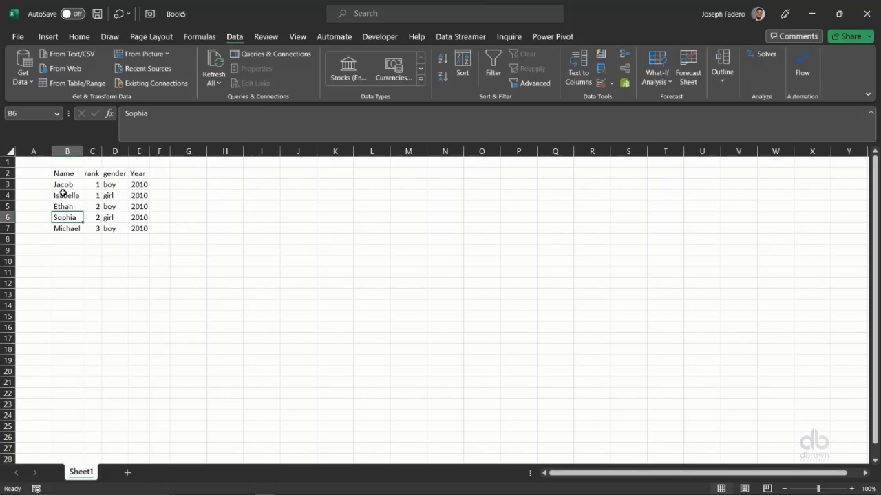
key(Up)
key(Up)
key(Up)
key(Up)
key(Up)
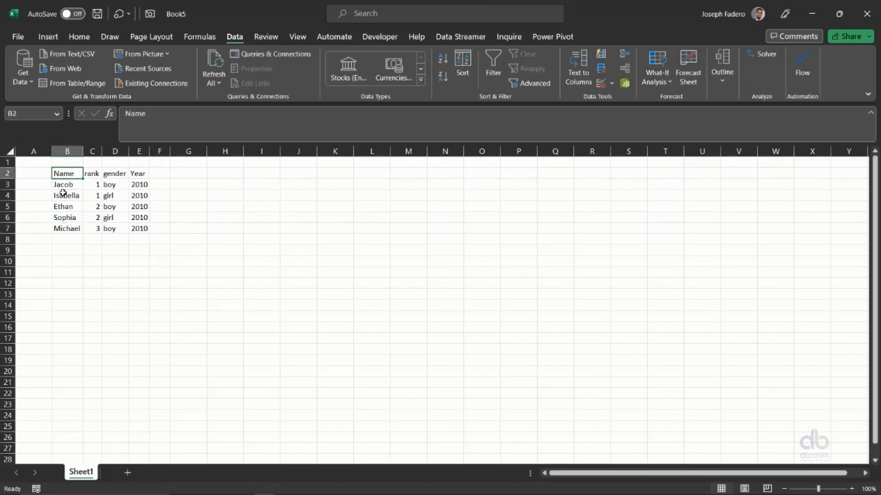